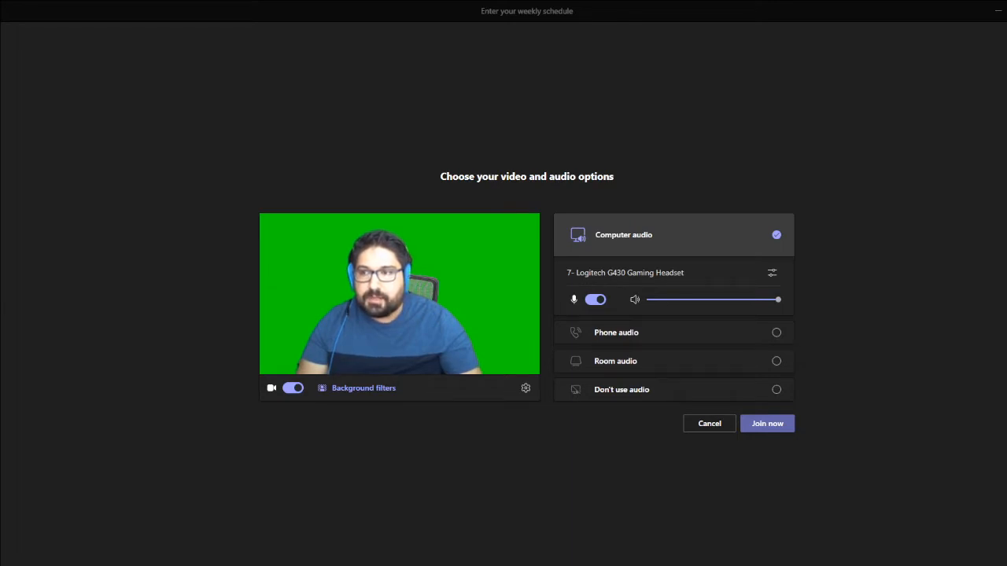
# Preview the car interior and orange-backed chair backgrounds for the Teams meeting camera, and apply the green-screen office chair background
pyautogui.click(324, 388)
pyautogui.scroll(-8, 972, 400)
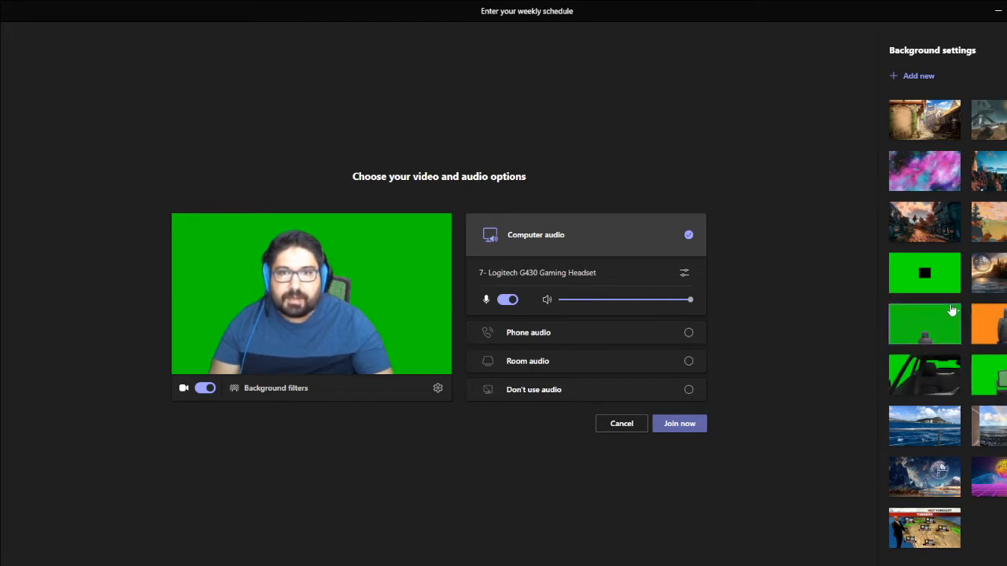
pyautogui.click(925, 274)
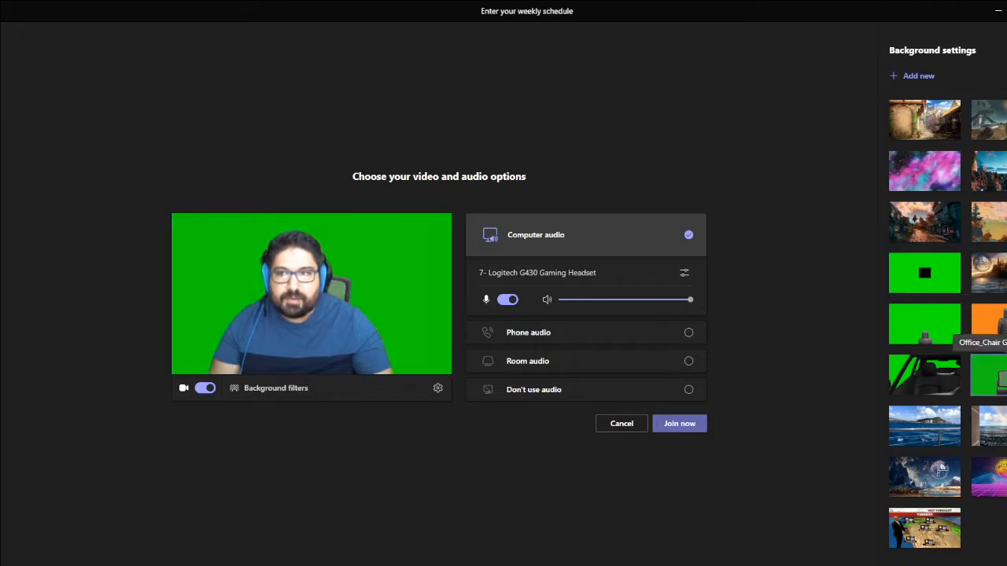
pyautogui.click(926, 381)
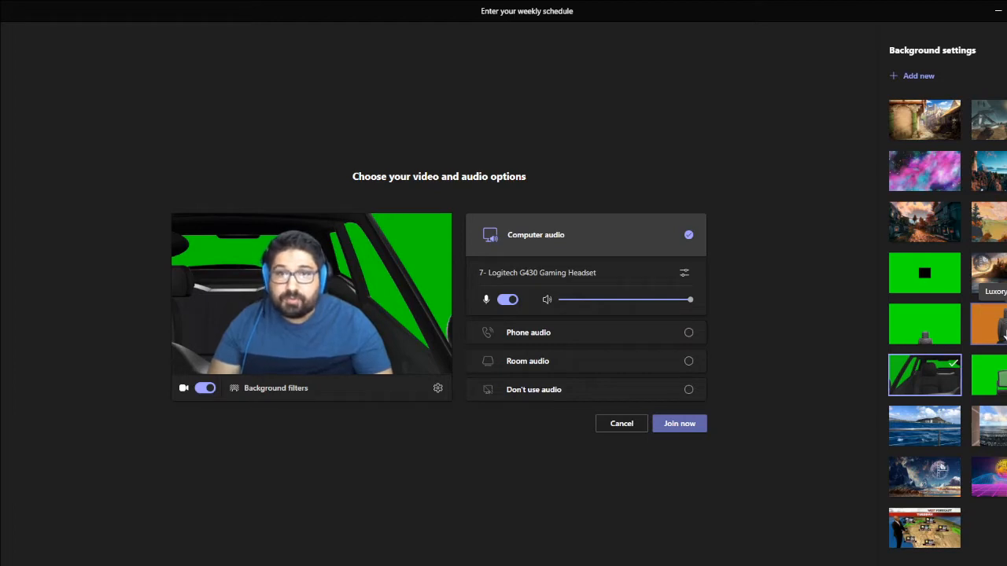
pyautogui.click(1002, 335)
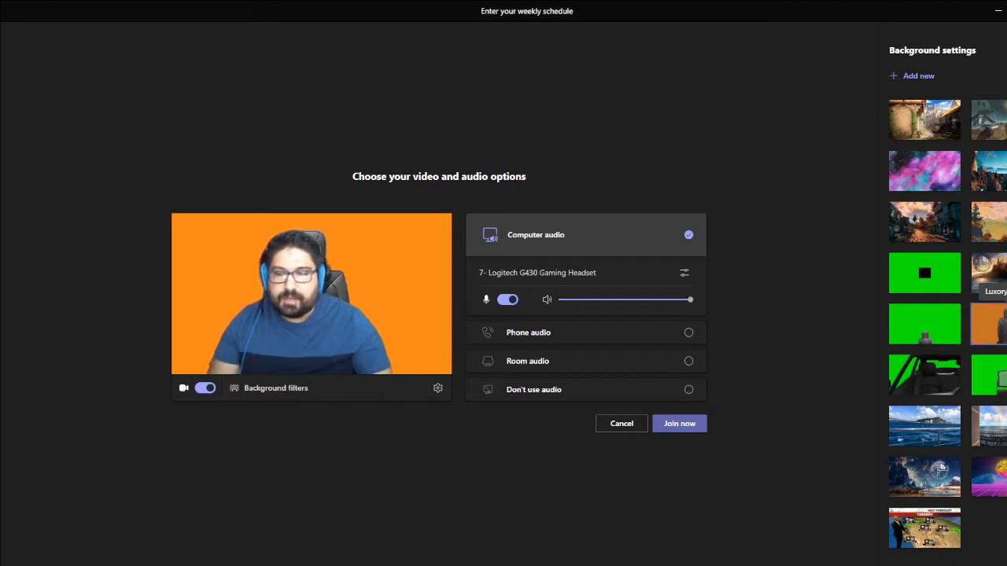
pyautogui.click(989, 369)
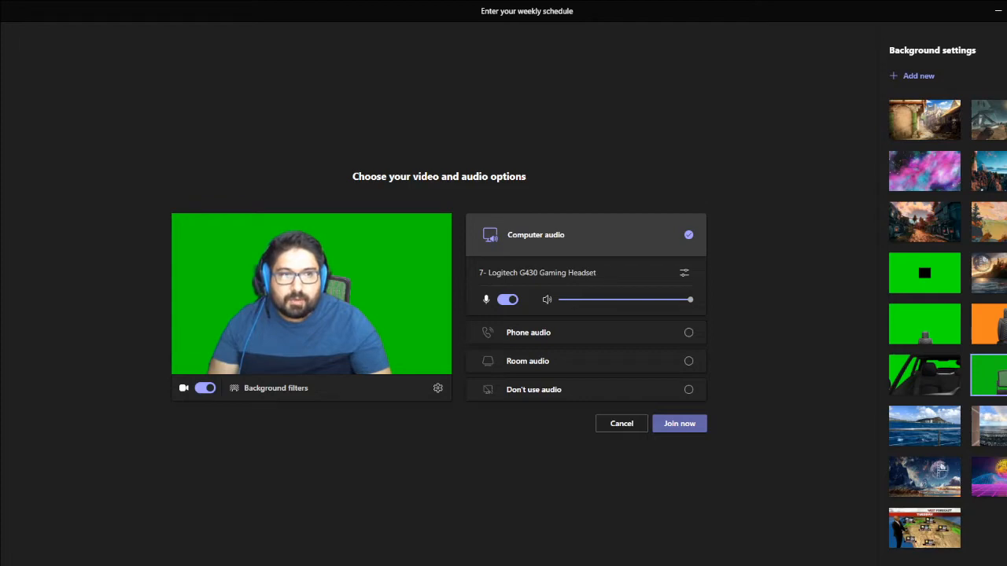
# In Streamlabs OBS, make the Right Monitor source visible and enlarge it to fill most of the canvas
pyautogui.click(773, 499)
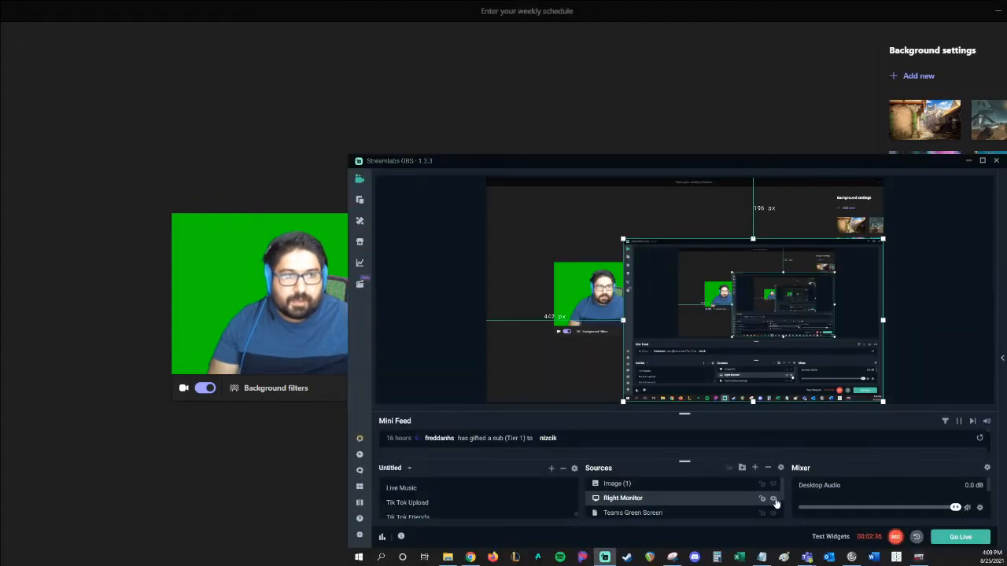
pyautogui.moveTo(623, 238); pyautogui.dragTo(339, 29)
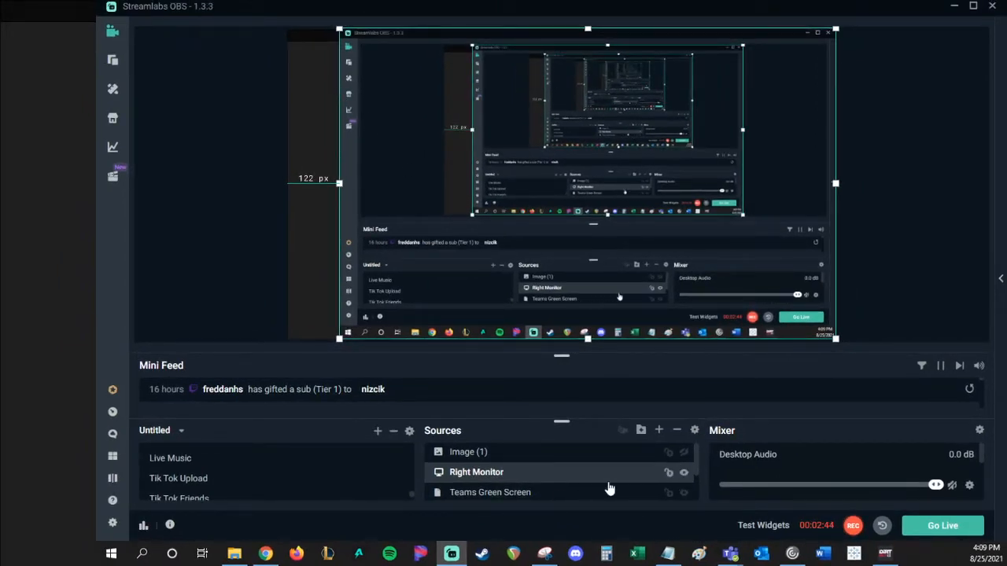
# Review the window capture settings of the Teams Green Screen source, including its captured window, capture method and match priority
pyautogui.click(579, 496)
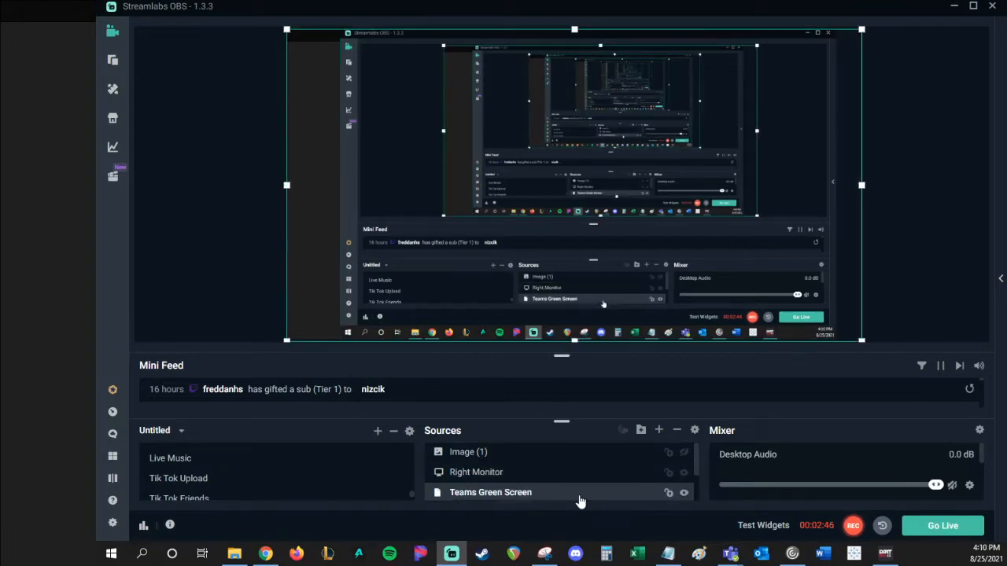
pyautogui.rightClick(580, 500)
pyautogui.click(631, 395)
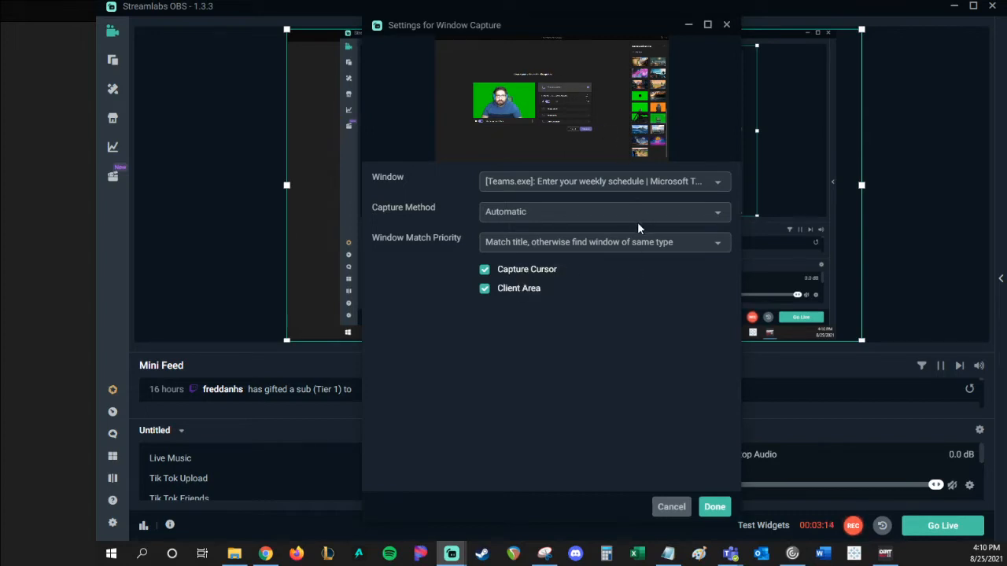
pyautogui.click(714, 507)
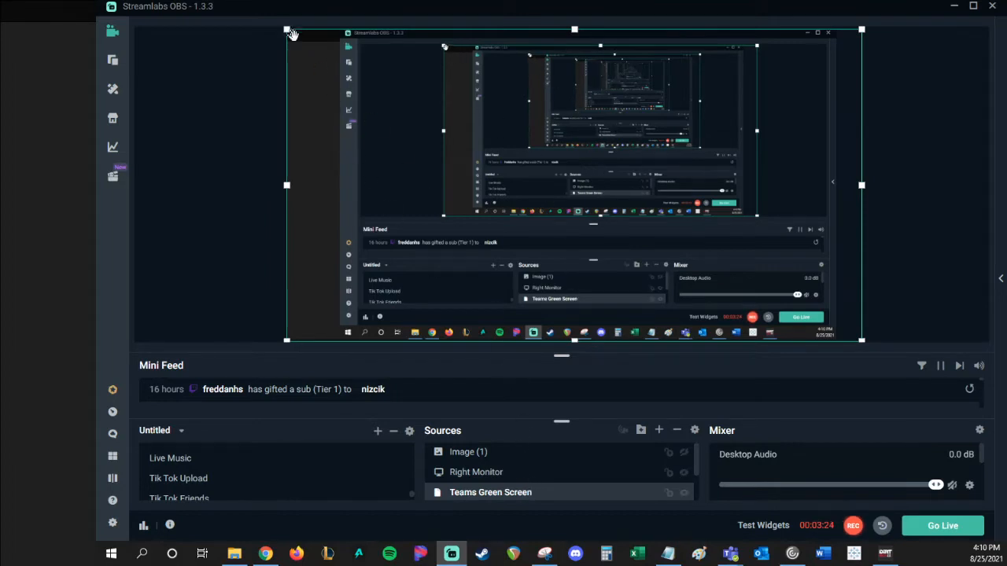
# Shrink the Right Monitor source into the lower-right corner of the canvas so the Teams window shows beside it
pyautogui.click(414, 122)
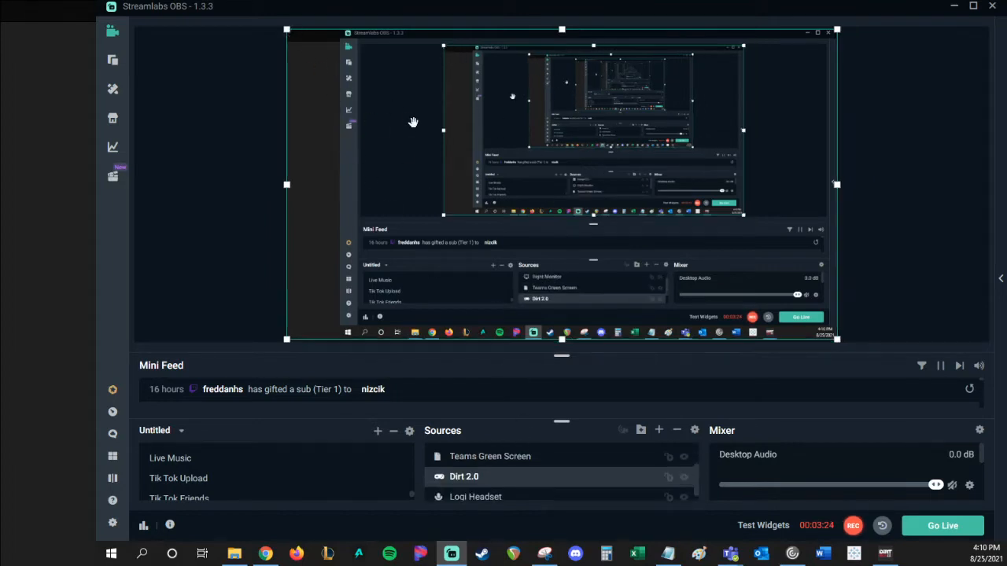
pyautogui.scroll(2, 509, 492)
pyautogui.click(503, 475)
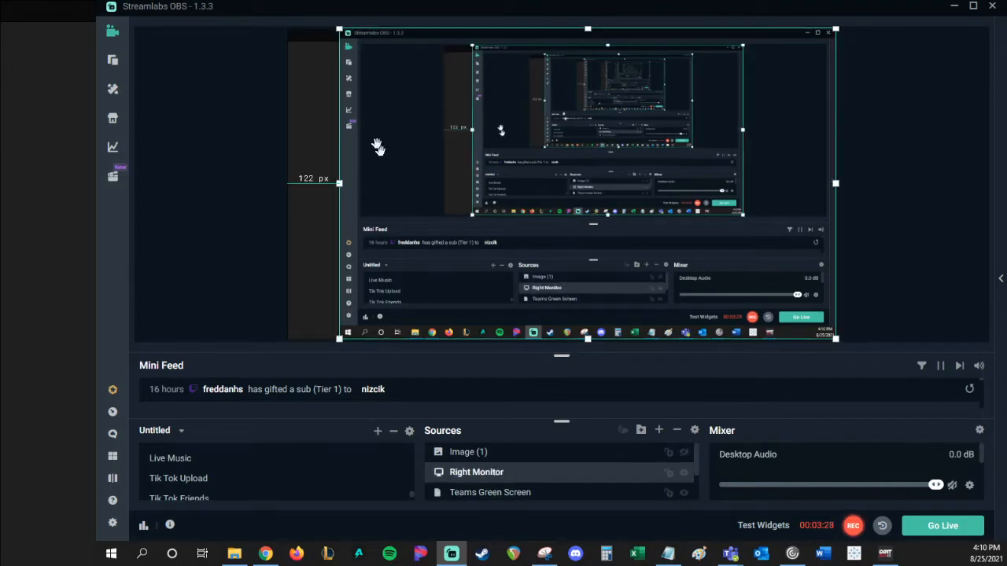
pyautogui.moveTo(341, 30); pyautogui.dragTo(725, 317)
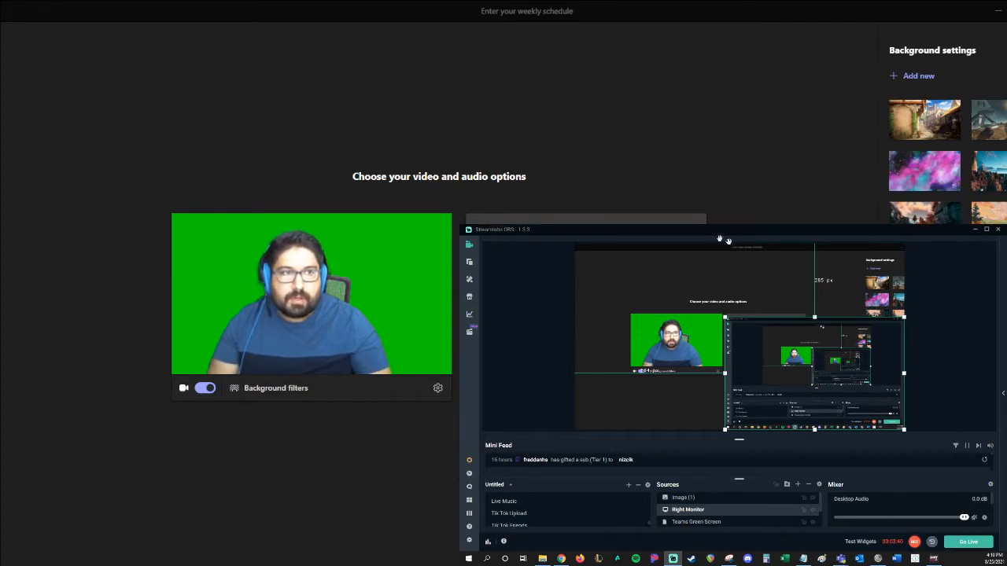
# Crop the Teams Green Screen source on all four sides so only the green-backed camera picture remains
pyautogui.click(621, 289)
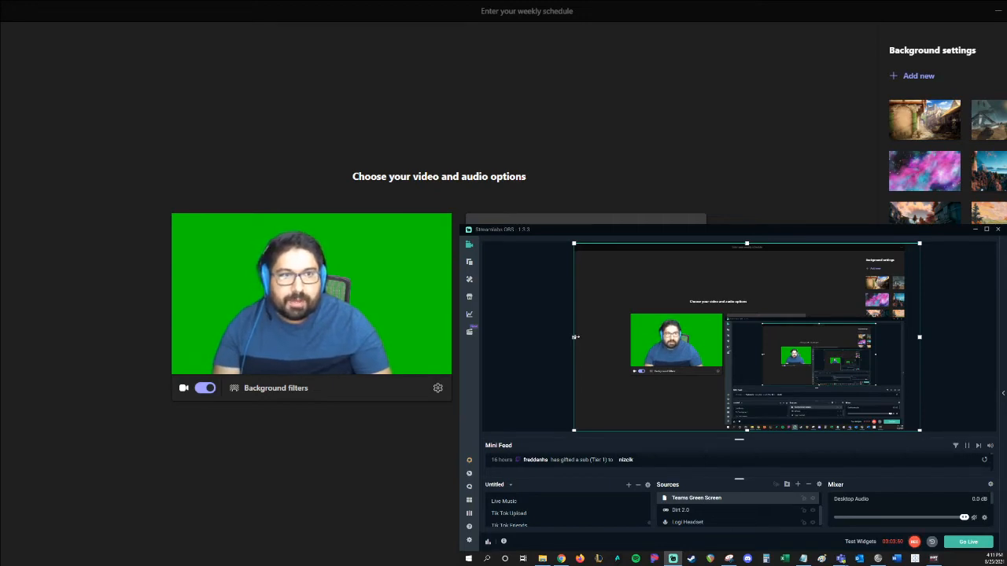
pyautogui.moveTo(575, 336); pyautogui.dragTo(631, 348)
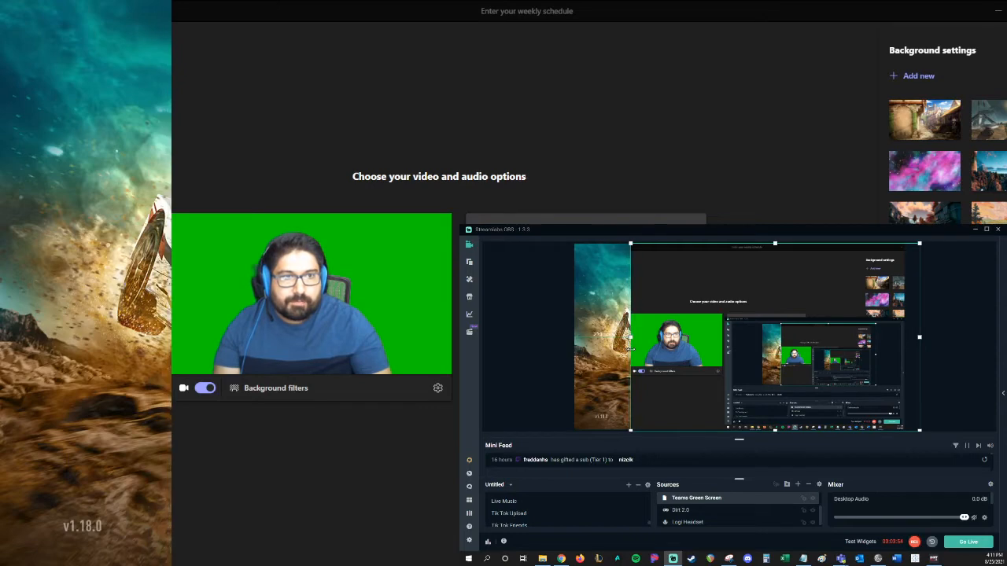
pyautogui.moveTo(775, 245); pyautogui.dragTo(775, 314)
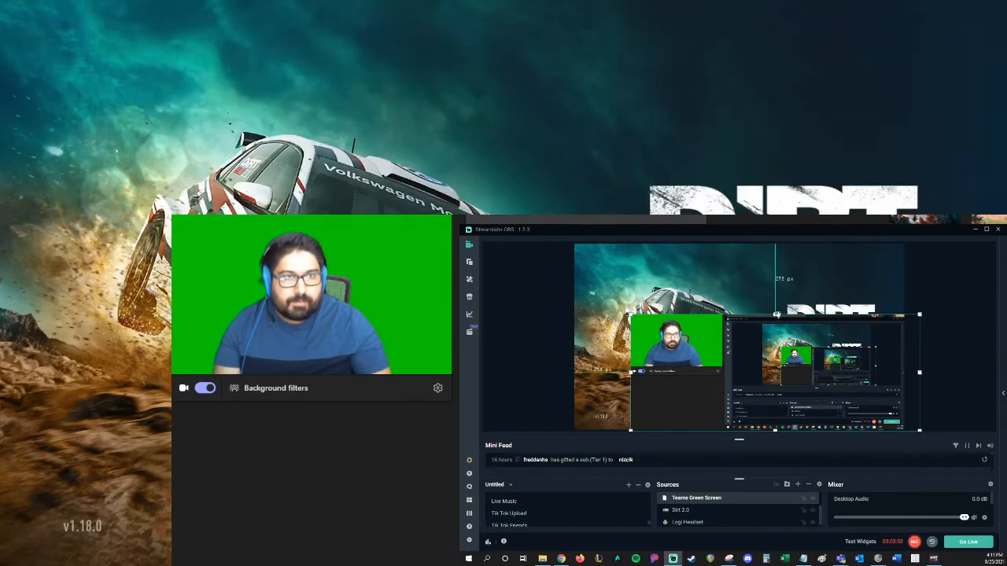
pyautogui.moveTo(919, 372); pyautogui.dragTo(722, 372)
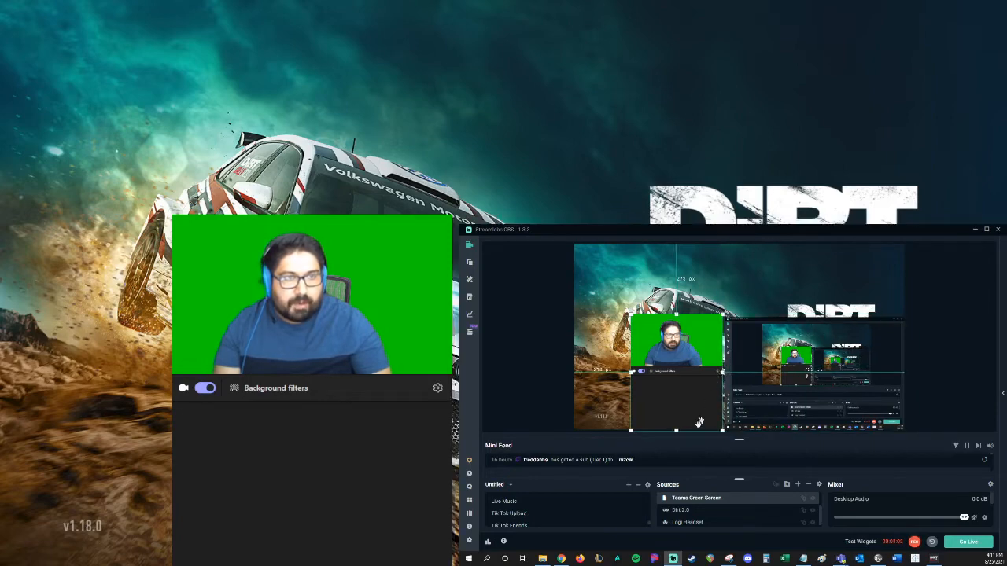
pyautogui.moveTo(676, 430); pyautogui.dragTo(676, 366)
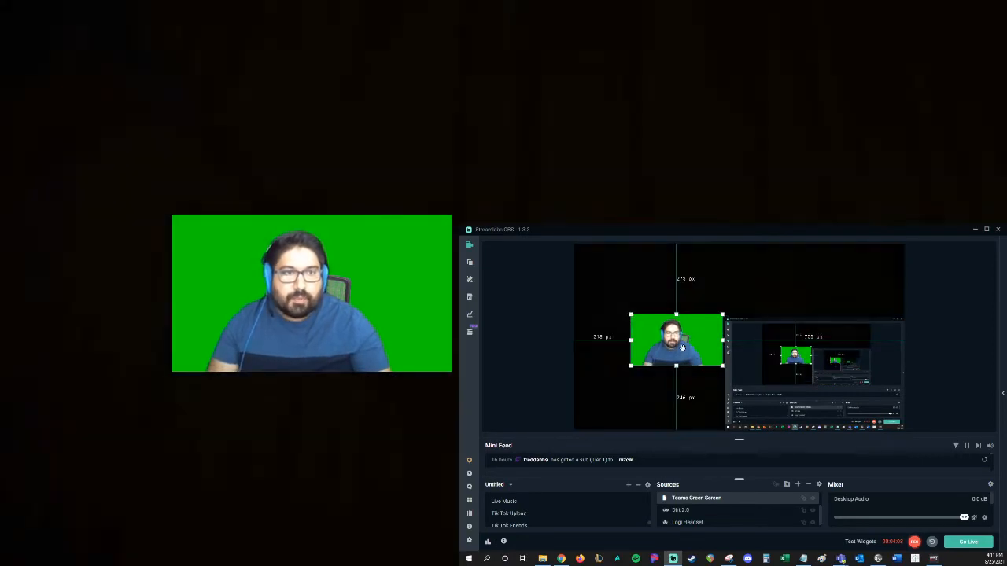
# Move the cropped Teams camera picture into the lower-left corner of the canvas and enlarge it to over half the canvas width
pyautogui.moveTo(693, 338); pyautogui.dragTo(629, 405)
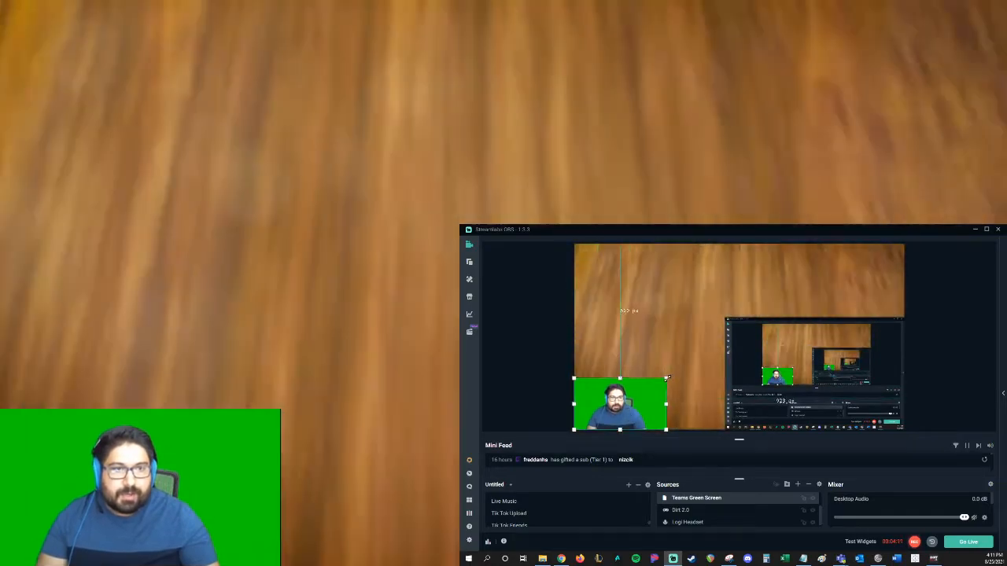
pyautogui.moveTo(670, 372); pyautogui.dragTo(775, 319)
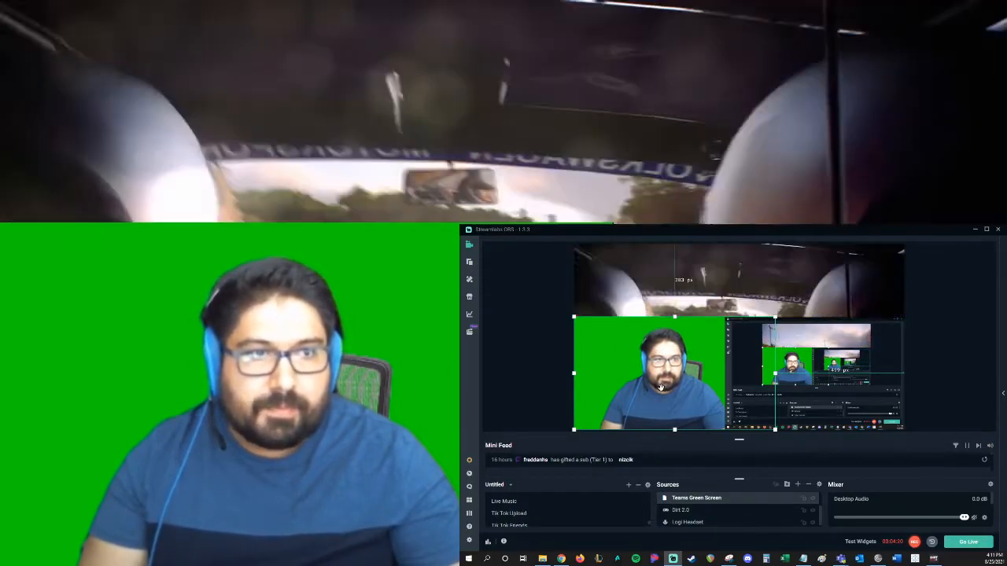
# Add a Chroma Key filter named Green Screen Delete to the Teams Green Screen source
pyautogui.rightClick(603, 366)
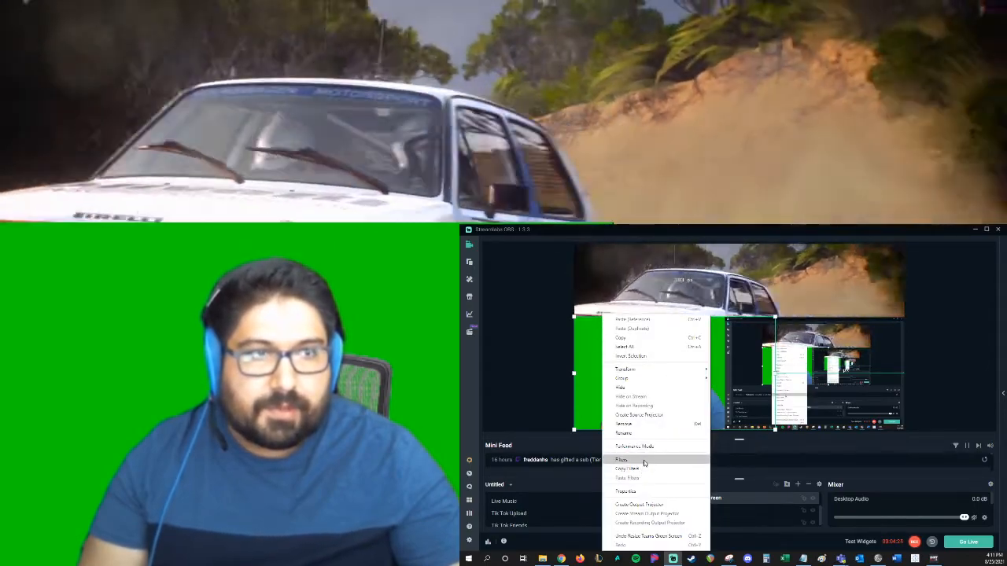
pyautogui.click(643, 461)
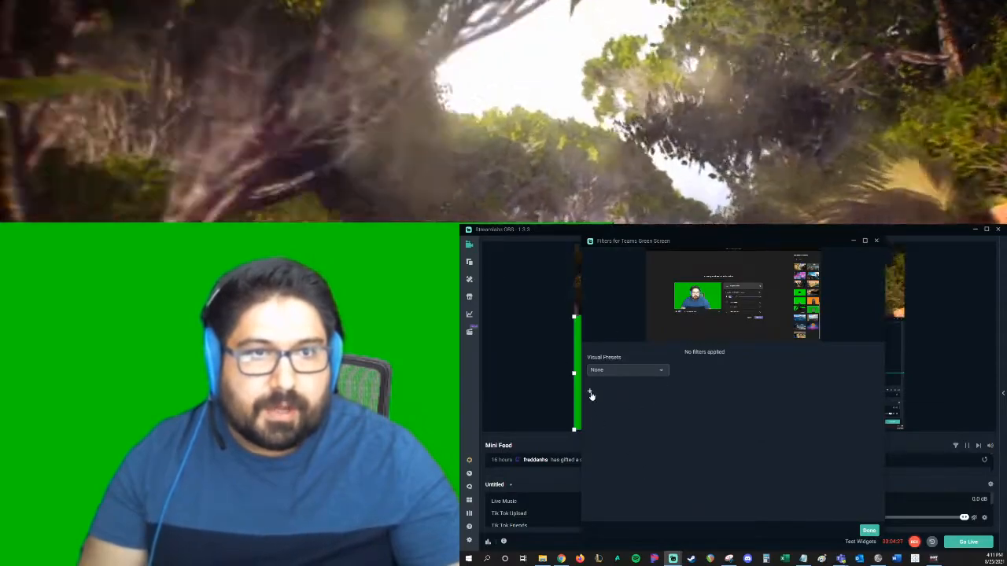
pyautogui.click(591, 392)
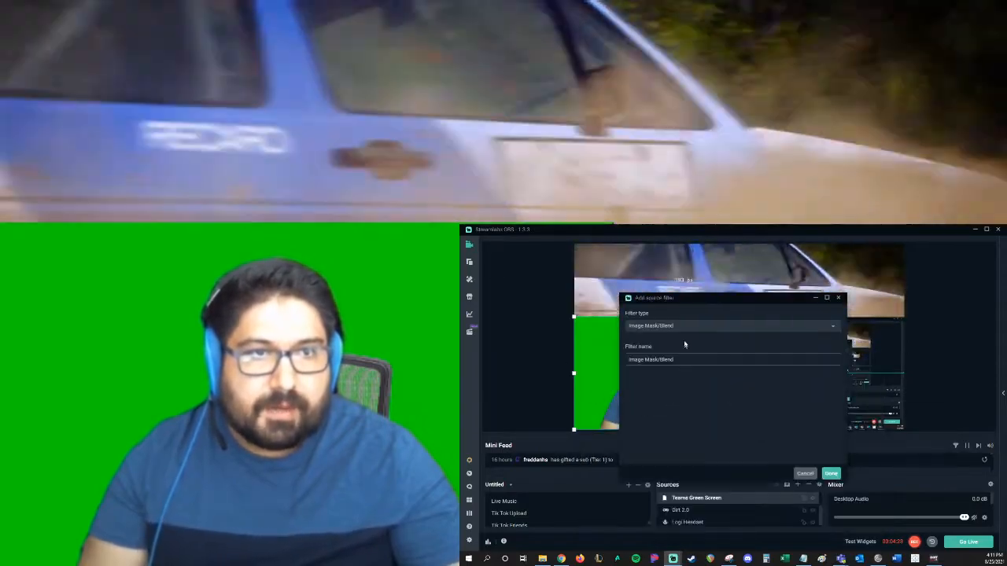
pyautogui.click(730, 325)
pyautogui.scroll(-3, 664, 413)
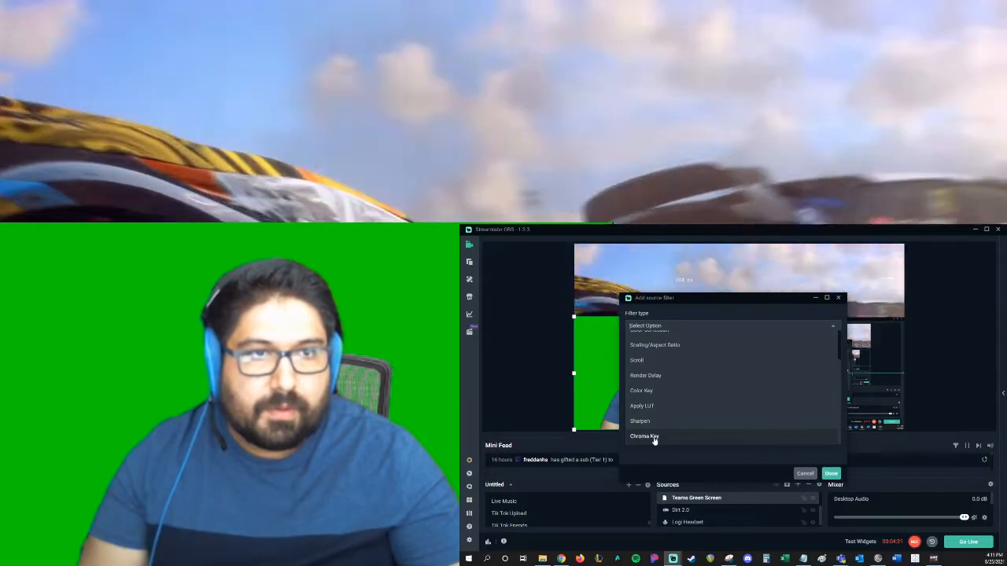
pyautogui.click(649, 437)
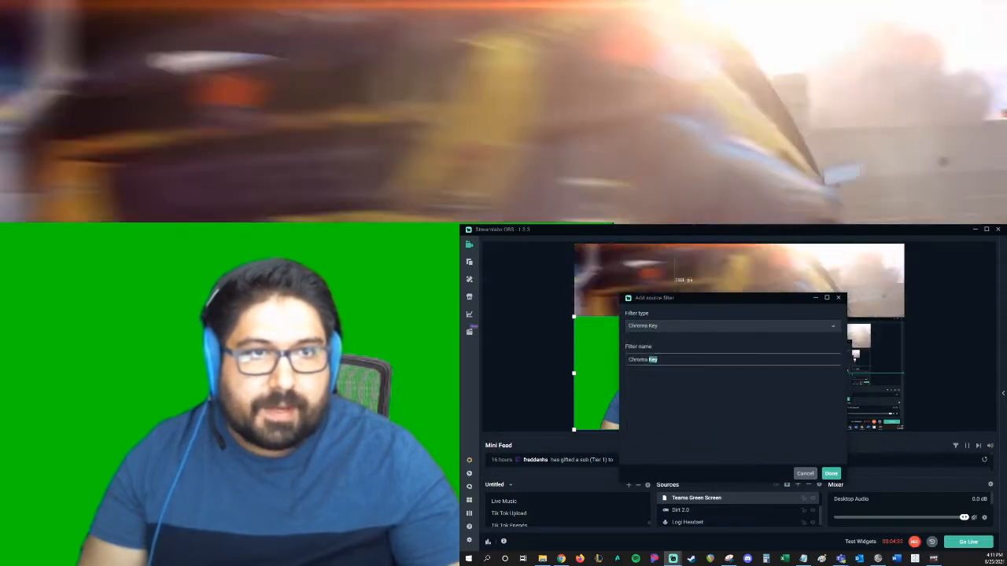
pyautogui.write('Green S')
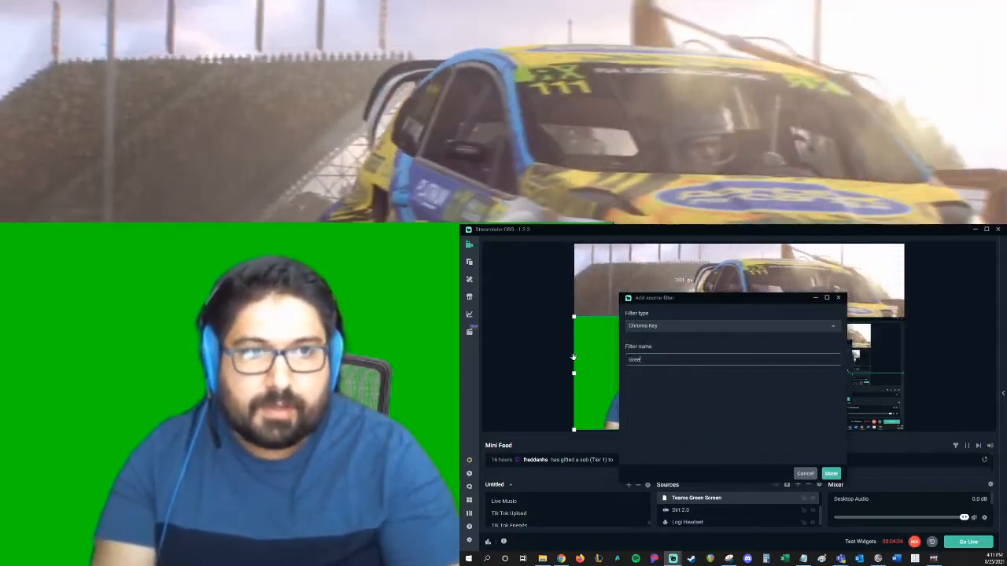
pyautogui.write('creen Delete')
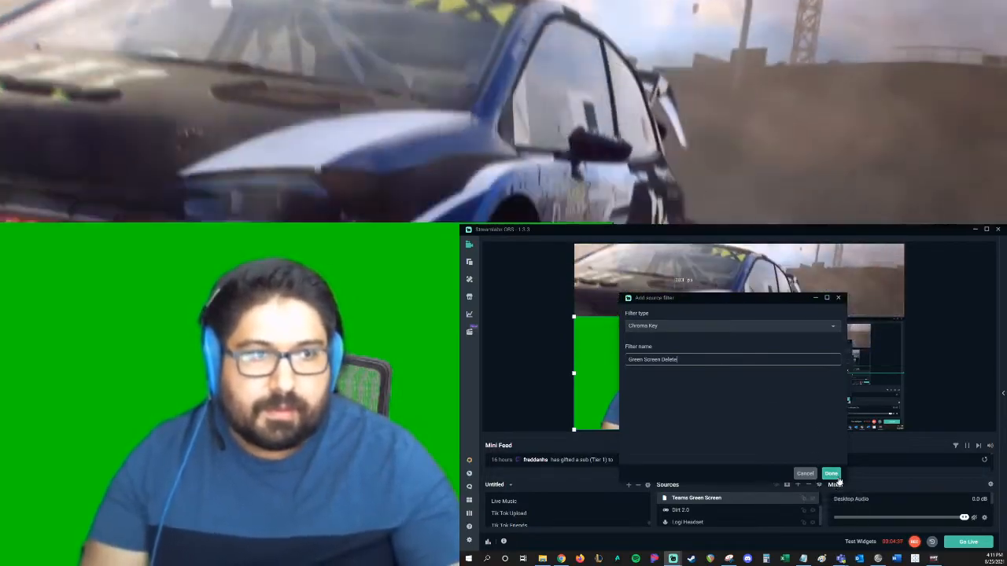
pyautogui.click(831, 473)
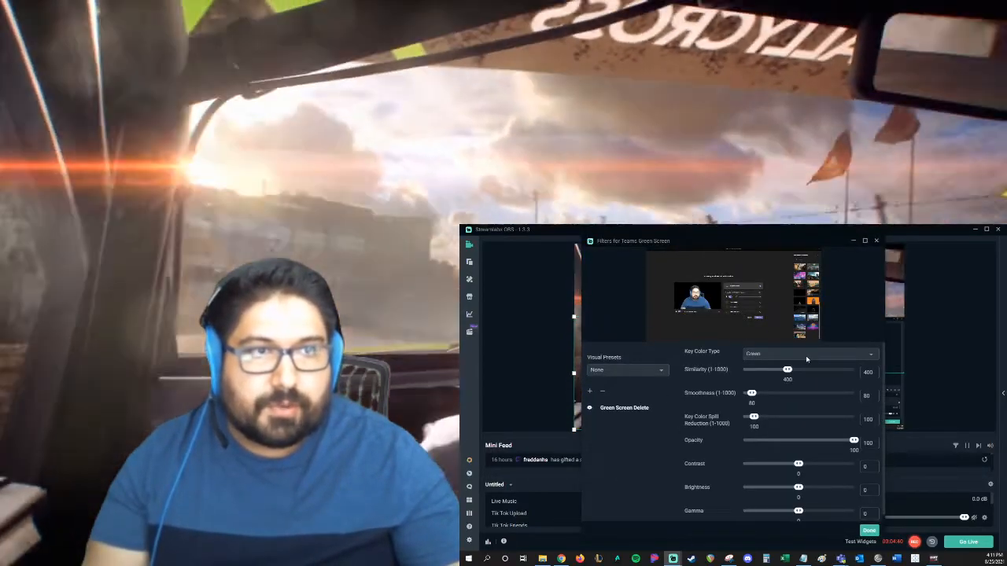
# Set the Green Screen Delete filter's key color type to Green and close the filter settings
pyautogui.click(806, 359)
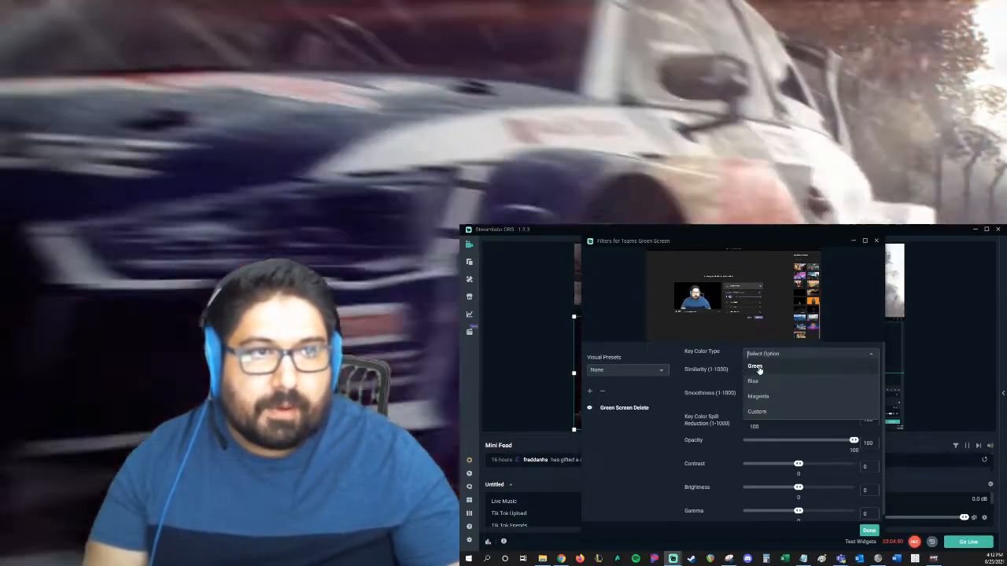
pyautogui.click(755, 368)
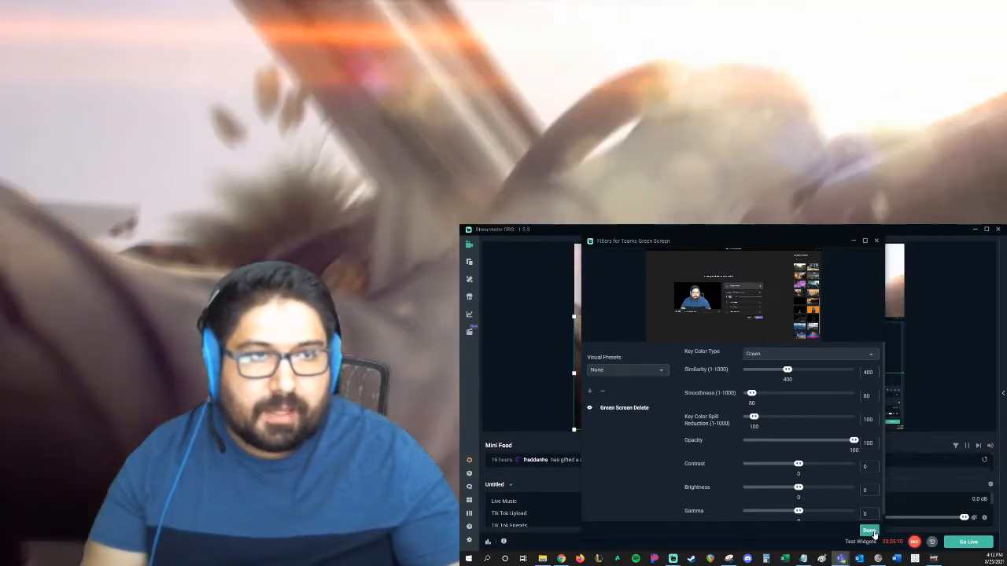
pyautogui.click(869, 531)
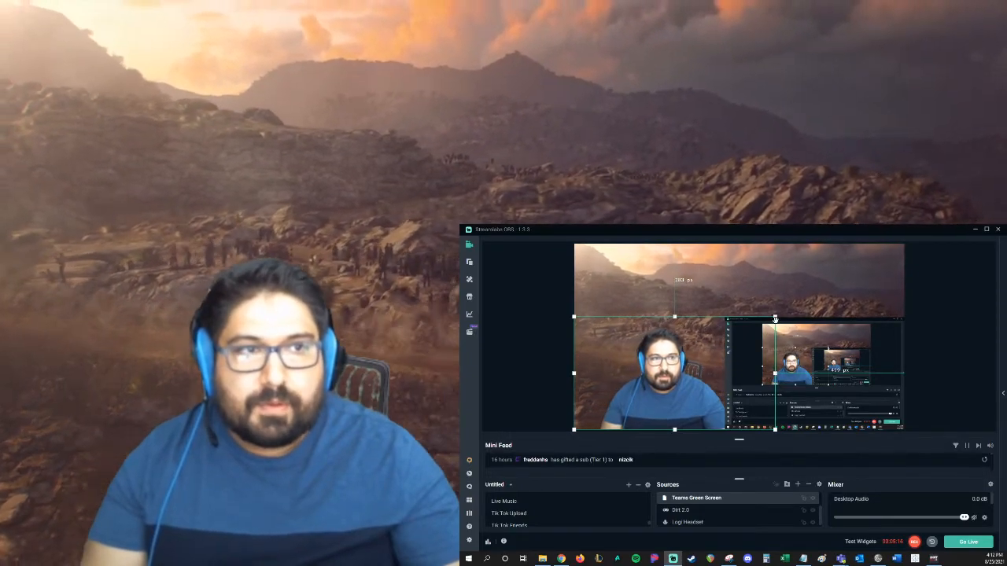
# Shrink the keyed camera picture and frame it with the Image (1) car overlay in the canvas's lower-left corner
pyautogui.moveTo(775, 317); pyautogui.dragTo(638, 379)
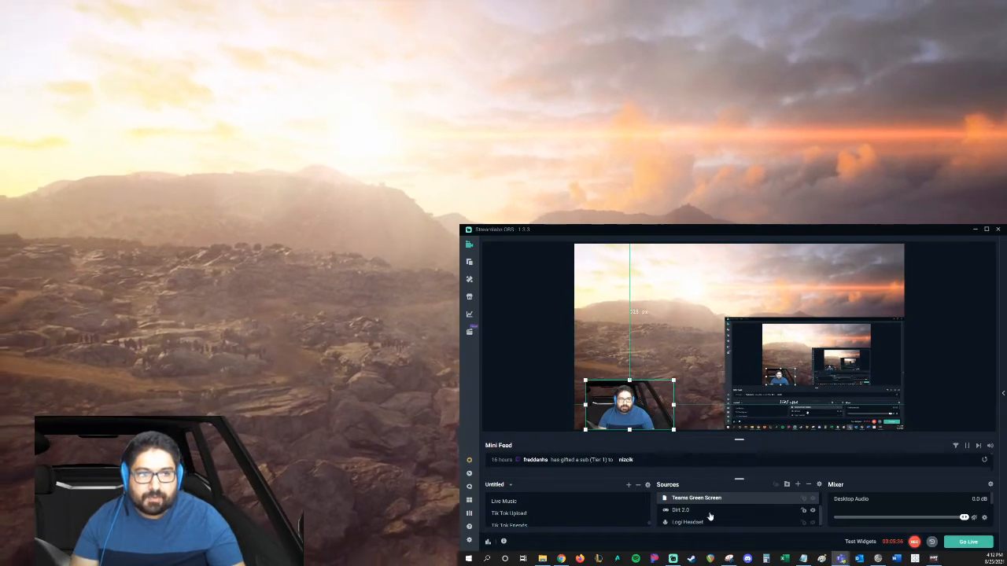
pyautogui.scroll(2, 710, 517)
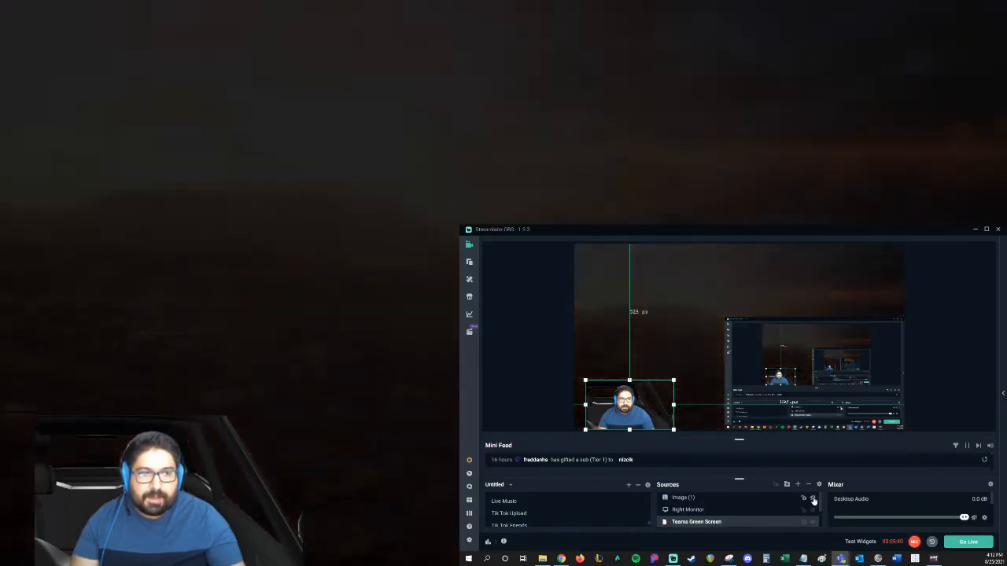
pyautogui.click(812, 500)
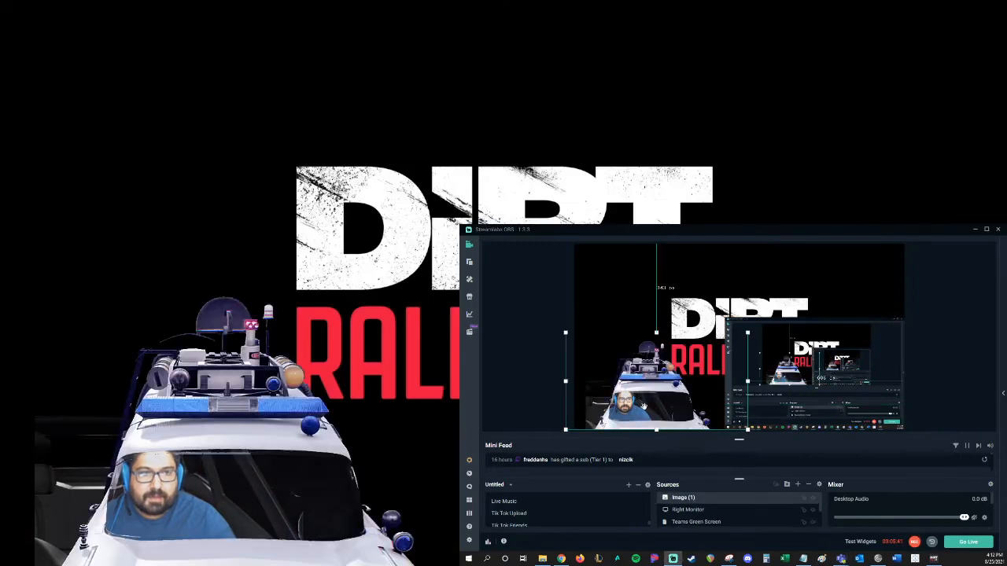
pyautogui.moveTo(644, 406); pyautogui.dragTo(660, 394)
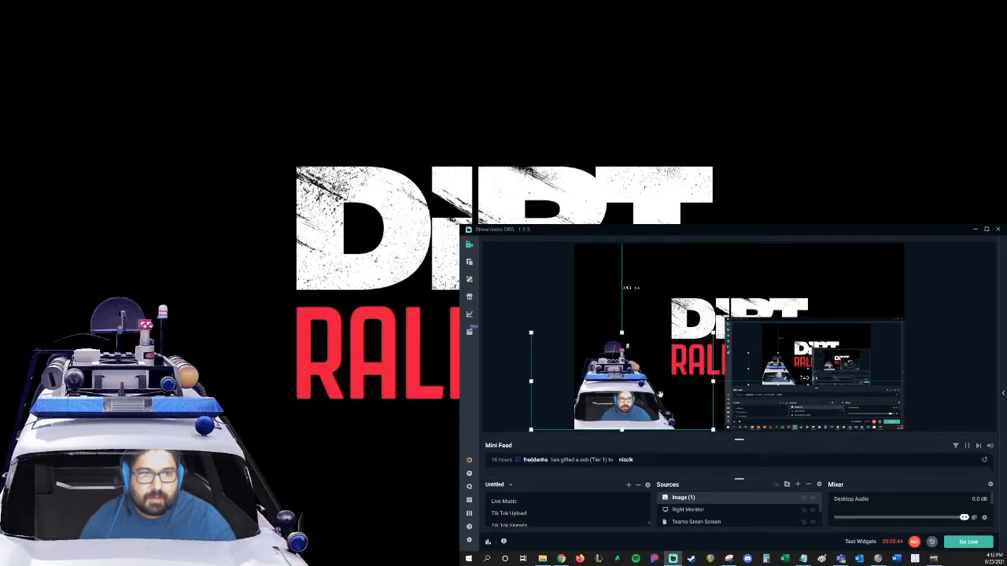
# Enlarge the Image (1) car overlay slightly and shift it and the Teams Green Screen camera picture toward the canvas's left edge
pyautogui.moveTo(713, 333); pyautogui.dragTo(724, 327)
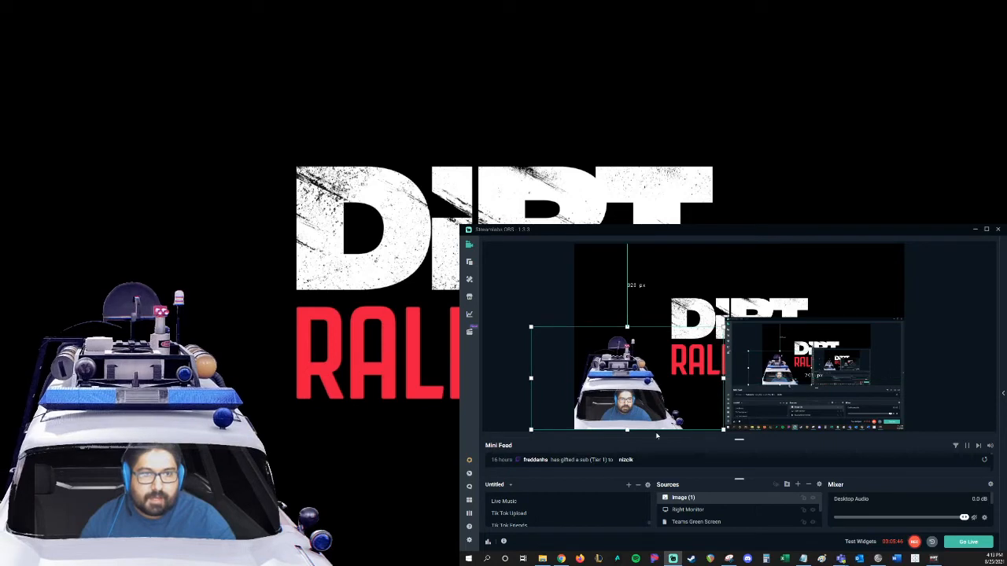
pyautogui.moveTo(649, 427); pyautogui.dragTo(632, 427)
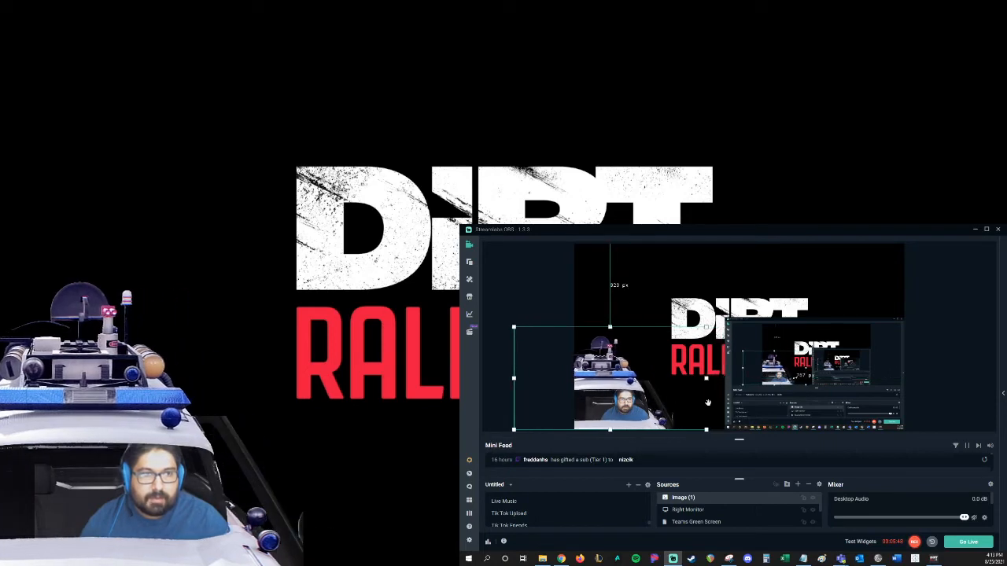
pyautogui.click(712, 523)
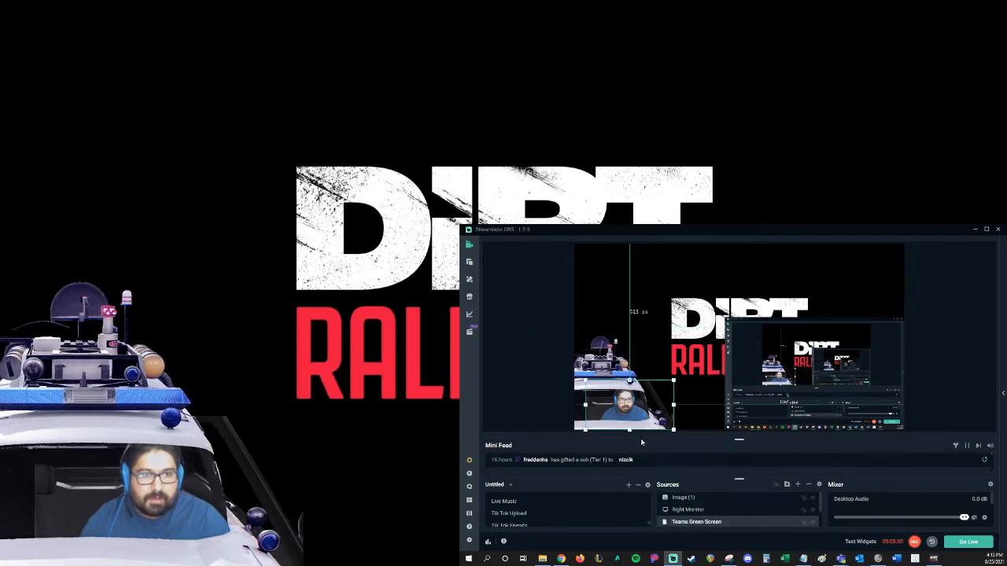
pyautogui.moveTo(625, 411); pyautogui.dragTo(608, 414)
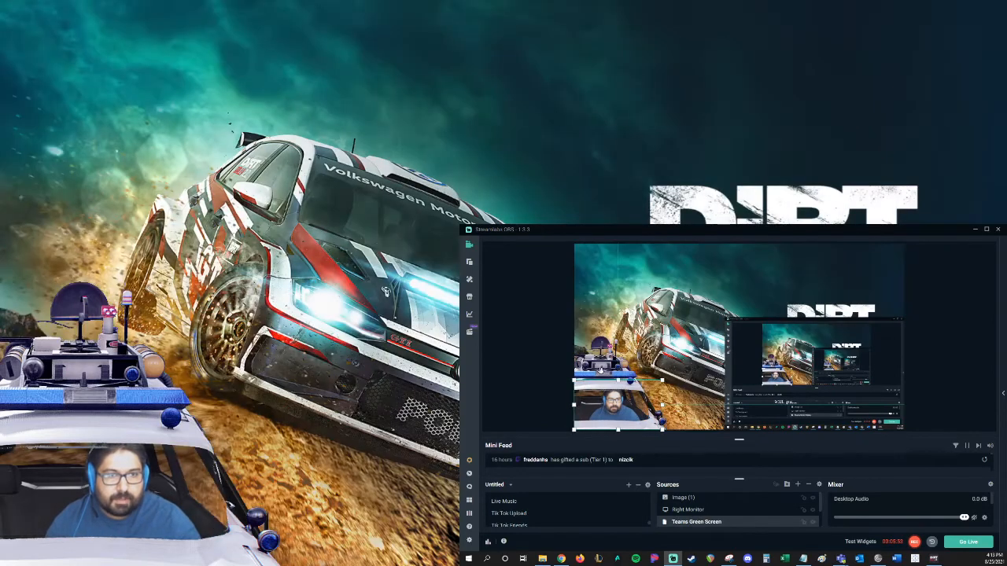
# Nudge the car overlay and camera picture further left, keeping the face inside the windshield, and select the Dirt 2.0 source
pyautogui.moveTo(601, 371); pyautogui.dragTo(599, 372)
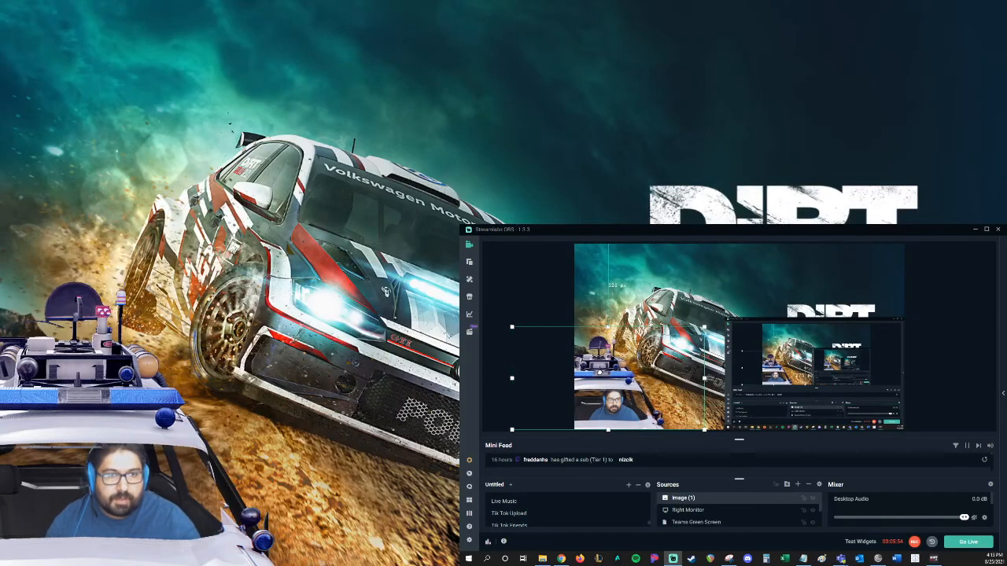
pyautogui.click(714, 523)
pyautogui.moveTo(609, 404); pyautogui.dragTo(604, 406)
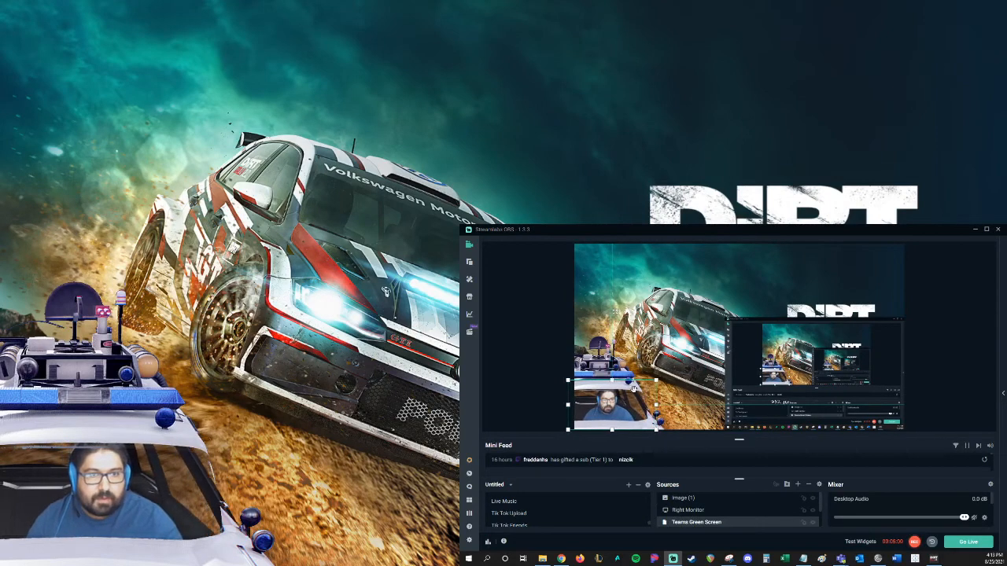
pyautogui.click(675, 368)
pyautogui.click(696, 300)
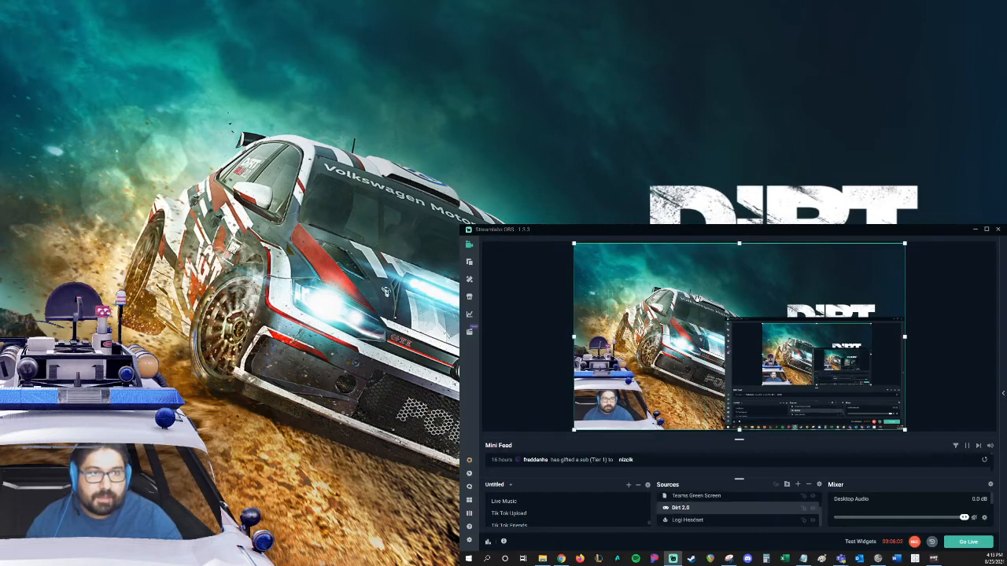